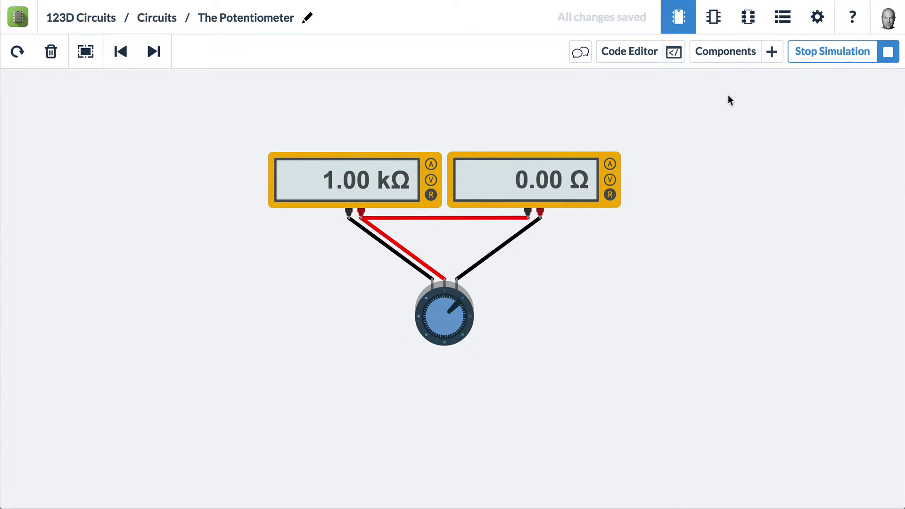
# - Browse the component library as far as the potentiometer, and close the library
pyautogui.click(729, 53)
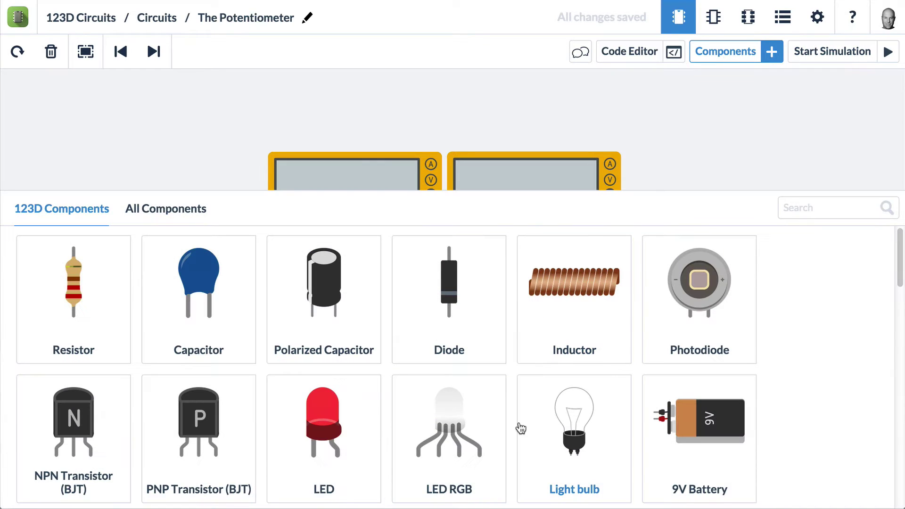
pyautogui.scroll(-4, 521, 429)
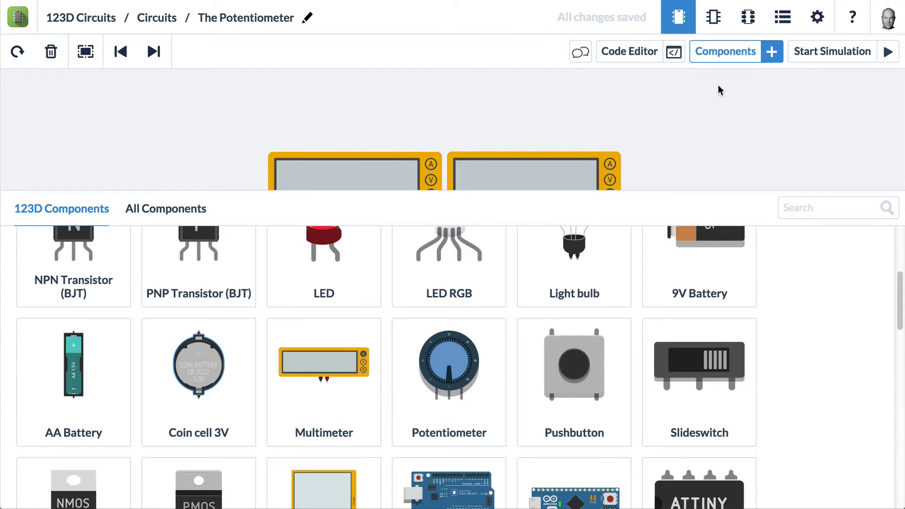
pyautogui.click(734, 54)
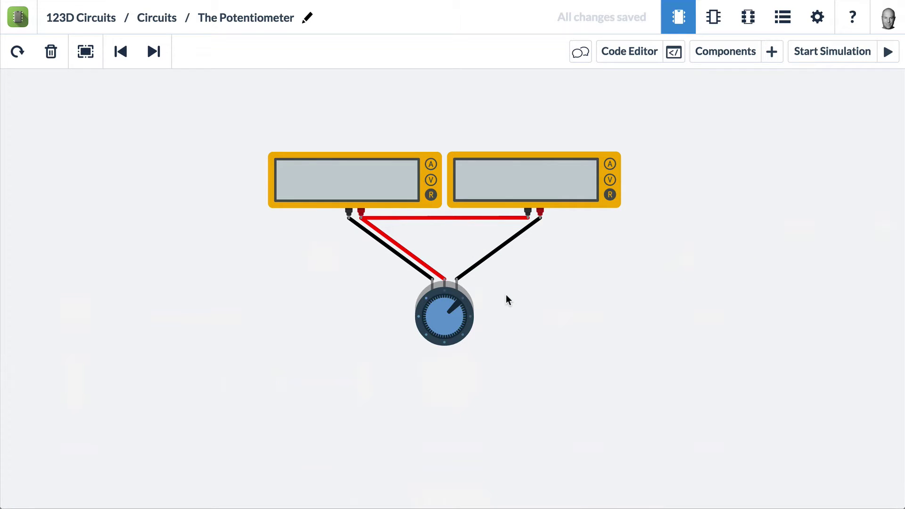
# - Run the simulation, try turning the potentiometer knob, and stop the simulation
pyautogui.click(824, 52)
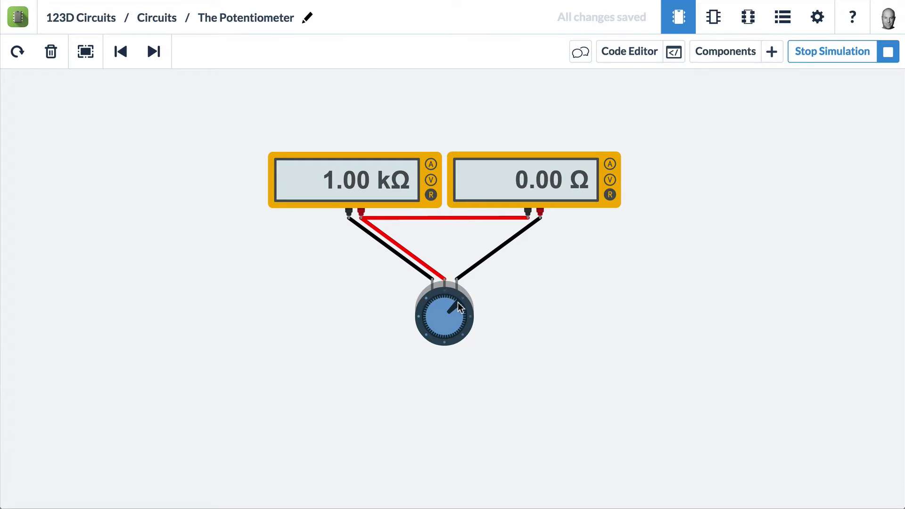
pyautogui.moveTo(458, 302)
pyautogui.mouseDown()
pyautogui.moveTo(461, 325)
pyautogui.moveTo(433, 333)
pyautogui.moveTo(425, 302)
pyautogui.moveTo(434, 330)
pyautogui.moveTo(453, 336)
pyautogui.moveTo(465, 324)
pyautogui.moveTo(461, 301)
pyautogui.mouseUp()
pyautogui.click(816, 54)
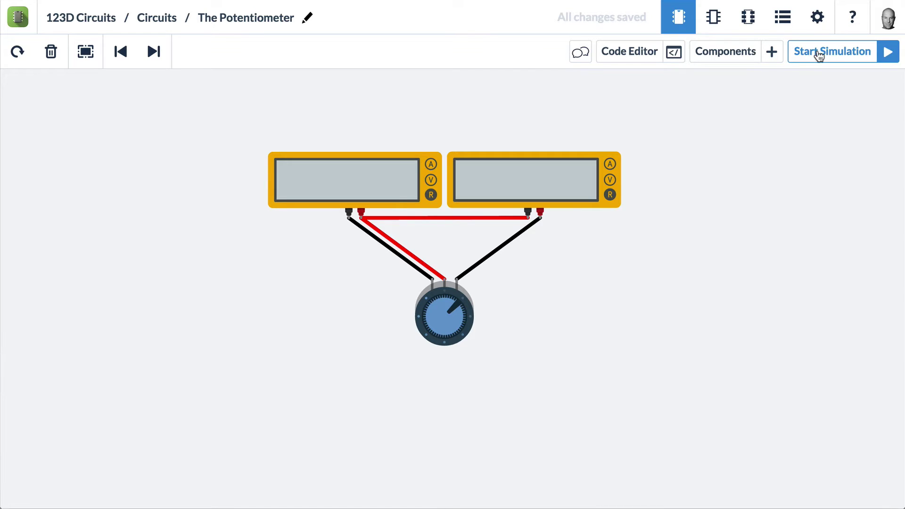
# - Set the potentiometer's resistance to 1 kOhm
pyautogui.click(449, 314)
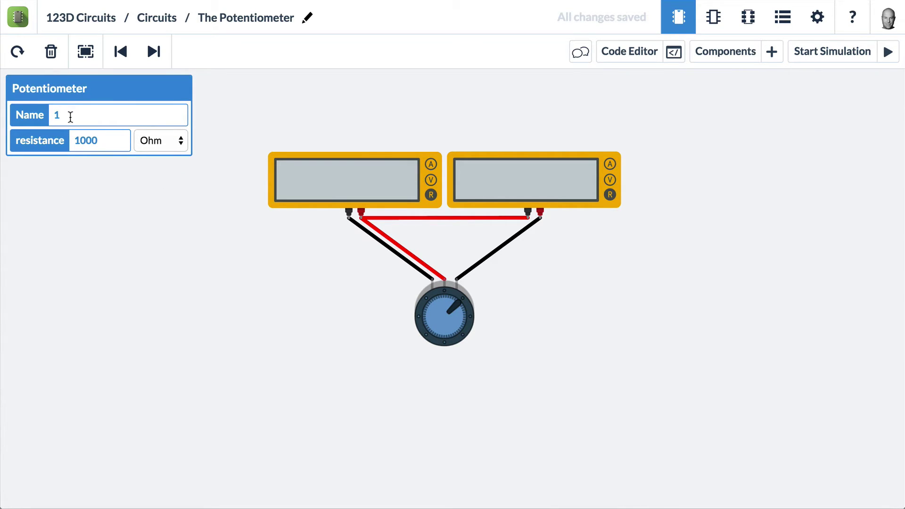
pyautogui.doubleClick(111, 141)
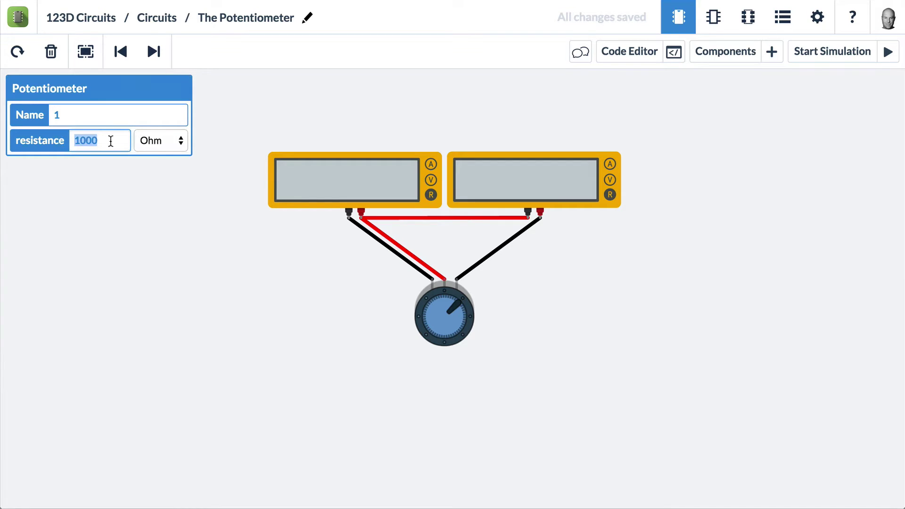
pyautogui.press('BackSpace')
pyautogui.write('1')
pyautogui.click(170, 138)
pyautogui.click(172, 159)
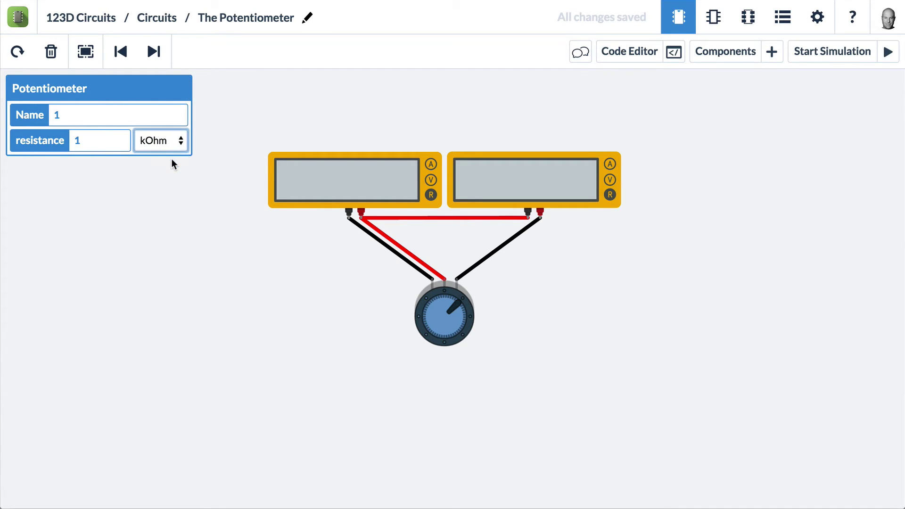
# - Start the simulation and turn the potentiometer knob to its midpoint so the resistance splits about evenly
pyautogui.click(818, 56)
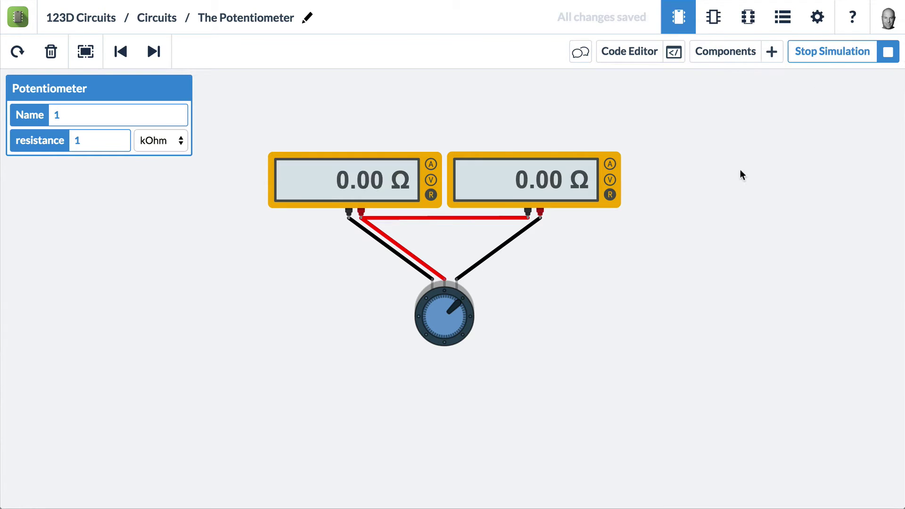
pyautogui.moveTo(446, 309); pyautogui.dragTo(444, 351)
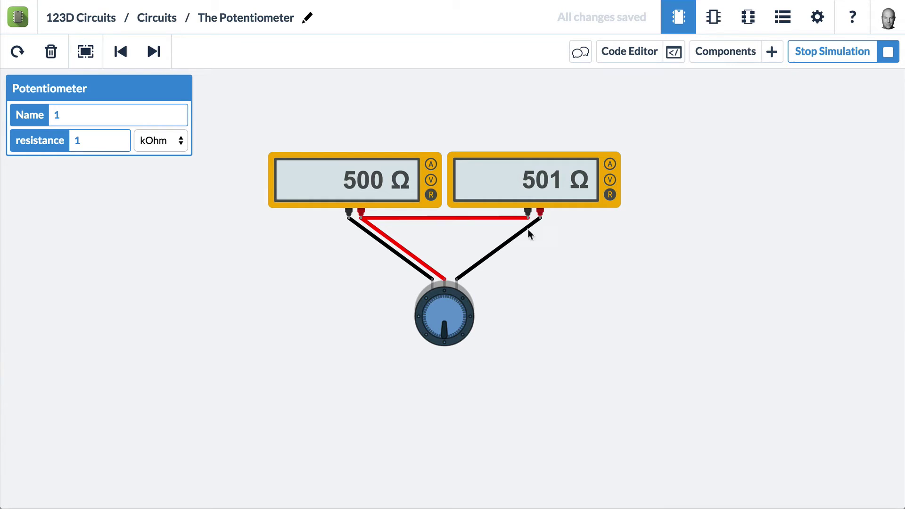
# - Turn the potentiometer to match the resistor chain's 700 Ω and 300 Ω split, and stop the simulation
pyautogui.moveTo(544, 324); pyautogui.dragTo(329, 327)
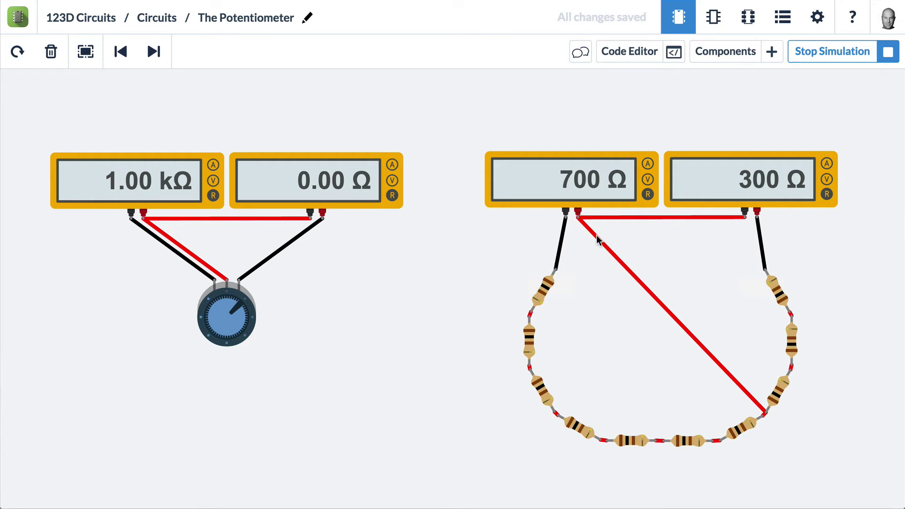
pyautogui.moveTo(251, 309); pyautogui.dragTo(255, 338)
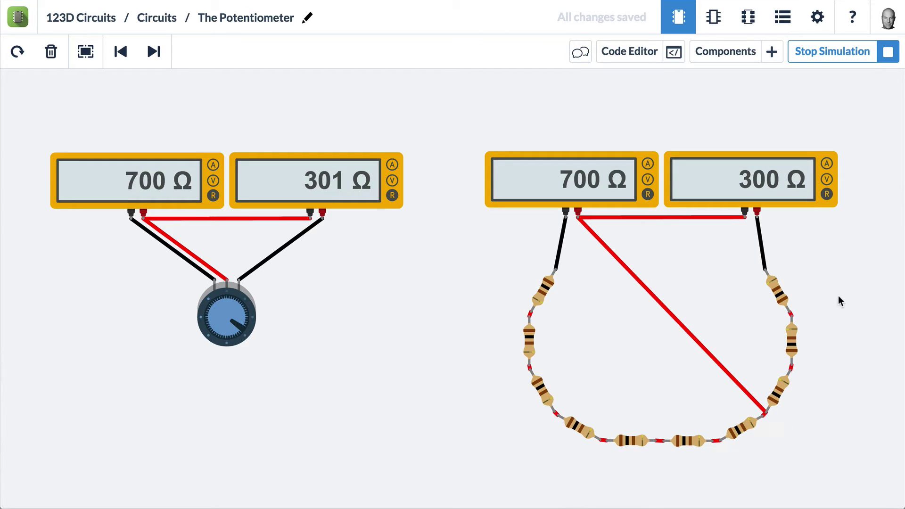
pyautogui.click(800, 56)
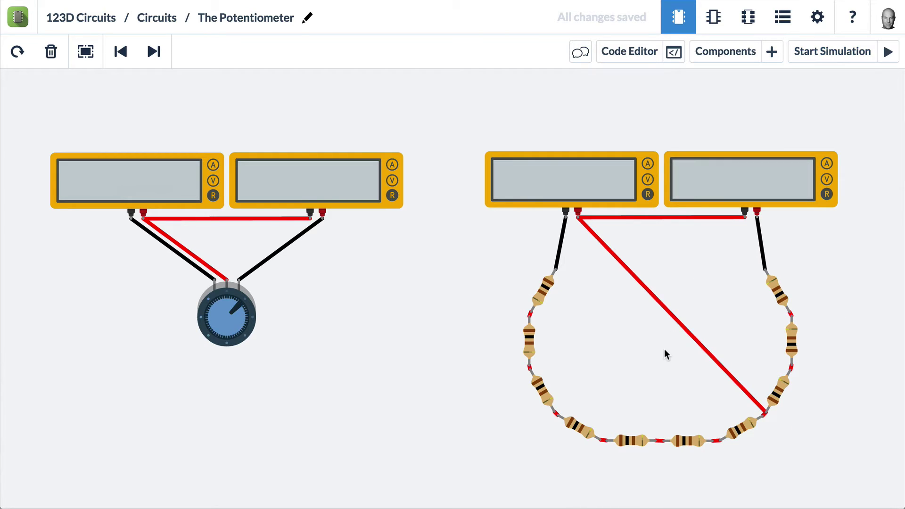
# - Replace the diagonal red wire with one from the first multimeter's red probe to the midpoint of the resistor chain
pyautogui.click(687, 327)
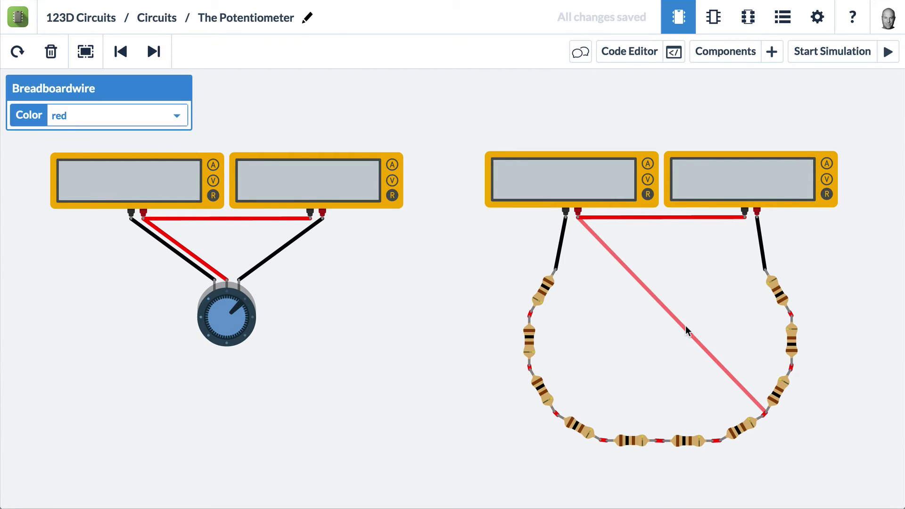
pyautogui.press('Delete')
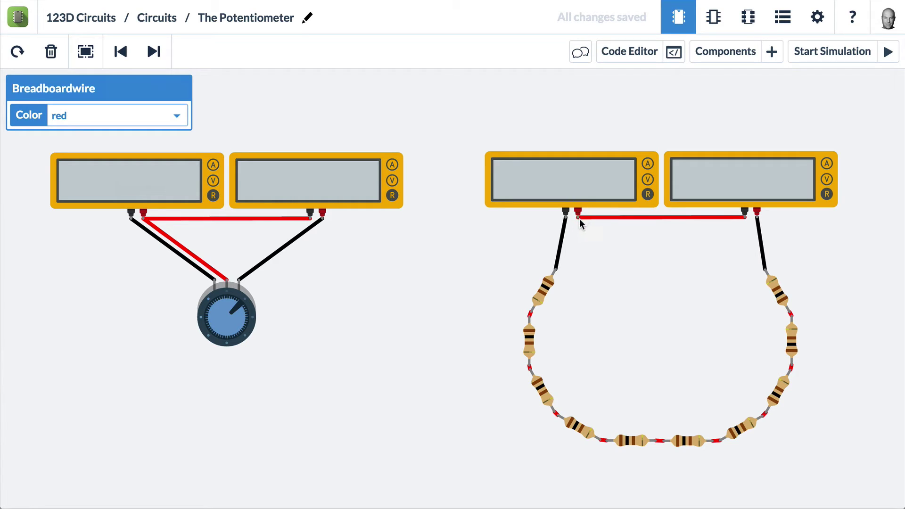
pyautogui.click(579, 220)
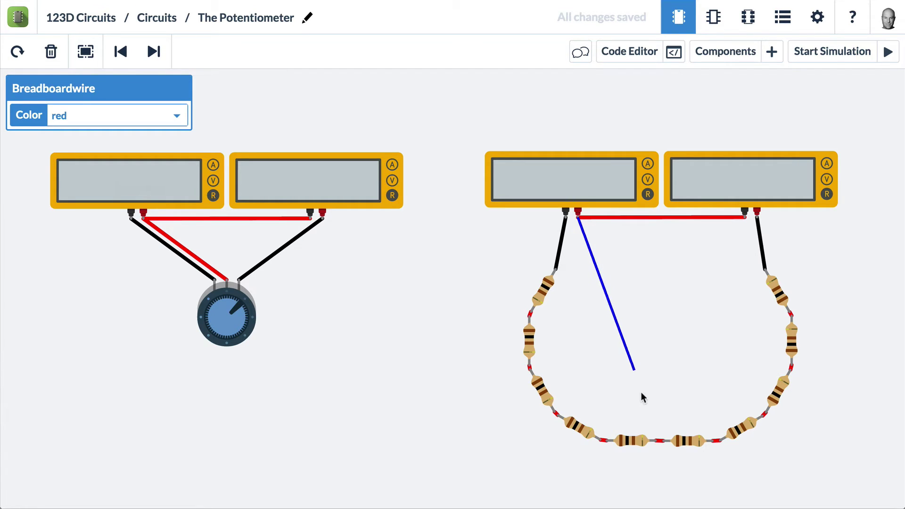
pyautogui.click(657, 436)
# - Simulate the rewired circuit and turn the potentiometer to its midpoint to match the resistor chain's even split
pyautogui.click(832, 52)
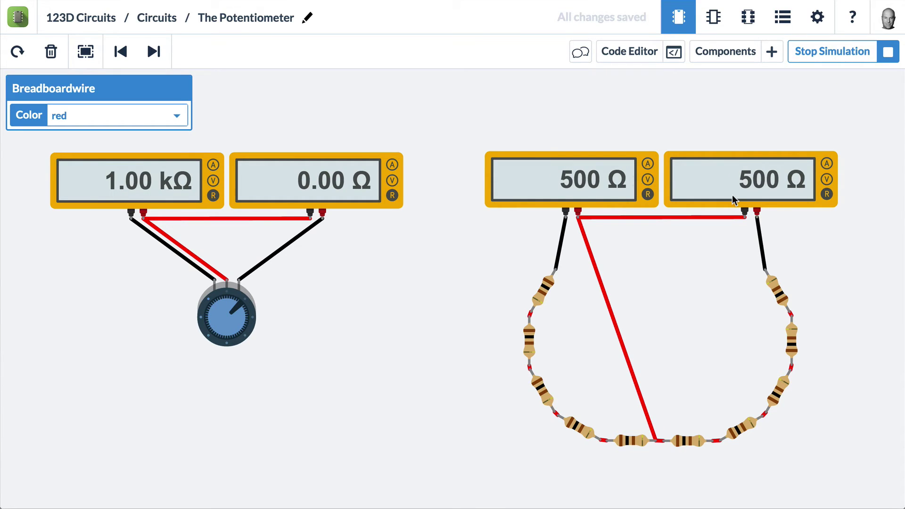
pyautogui.moveTo(241, 306); pyautogui.dragTo(227, 375)
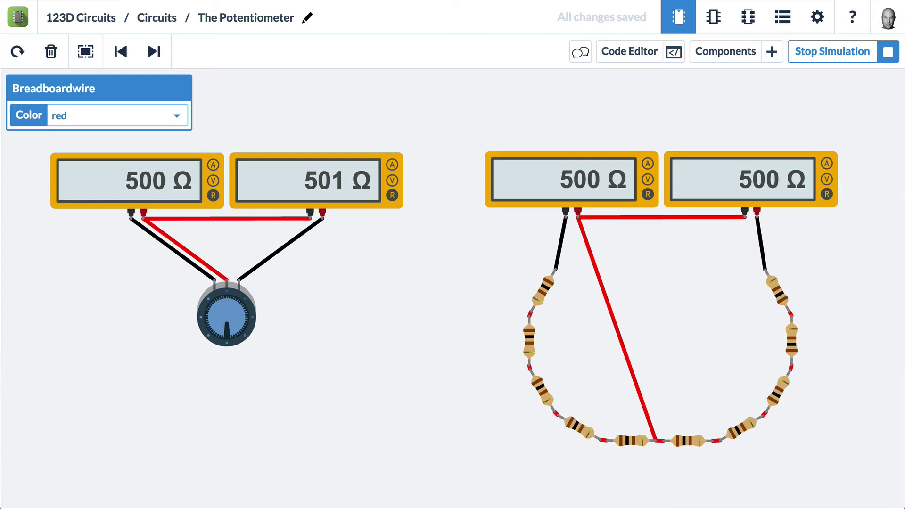
# - Examine the two 9V battery voltage-divider circuits and check the resistance settings of both fixed resistors
pyautogui.scroll(-5, 887, 307)
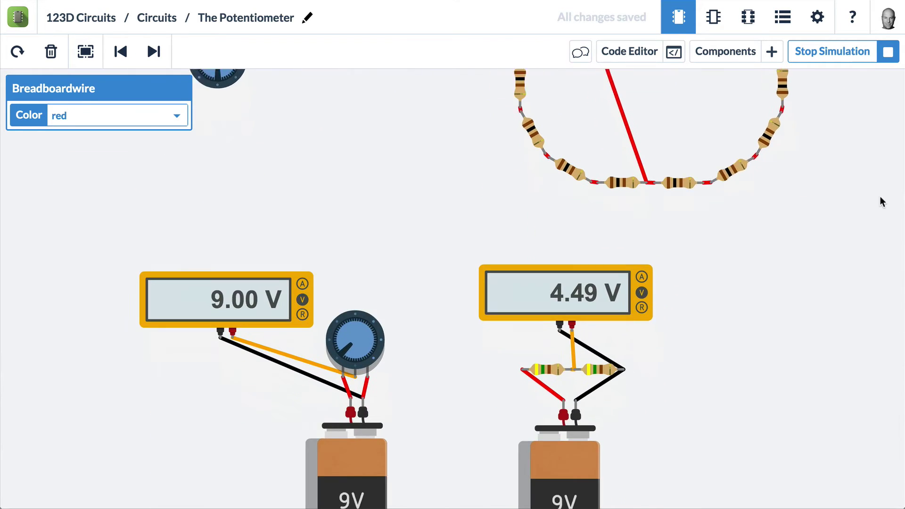
pyautogui.scroll(-2, 882, 202)
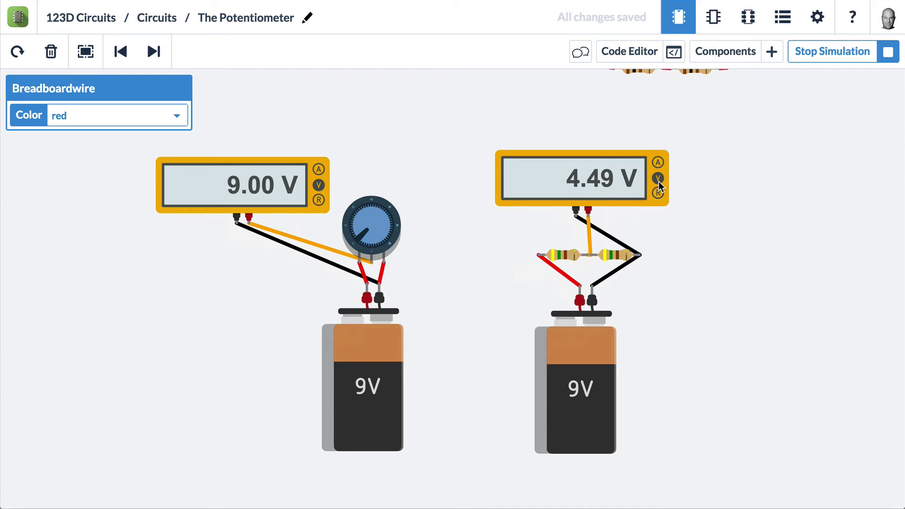
pyautogui.click(568, 255)
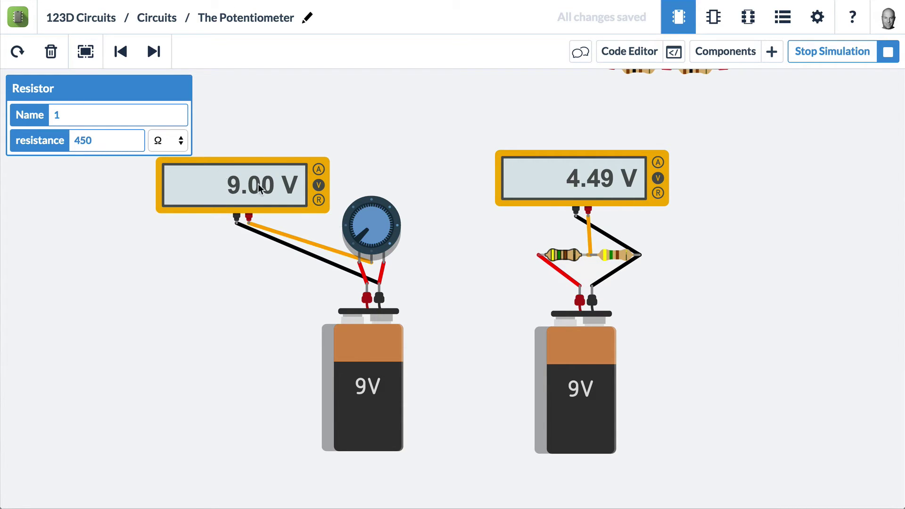
pyautogui.click(615, 255)
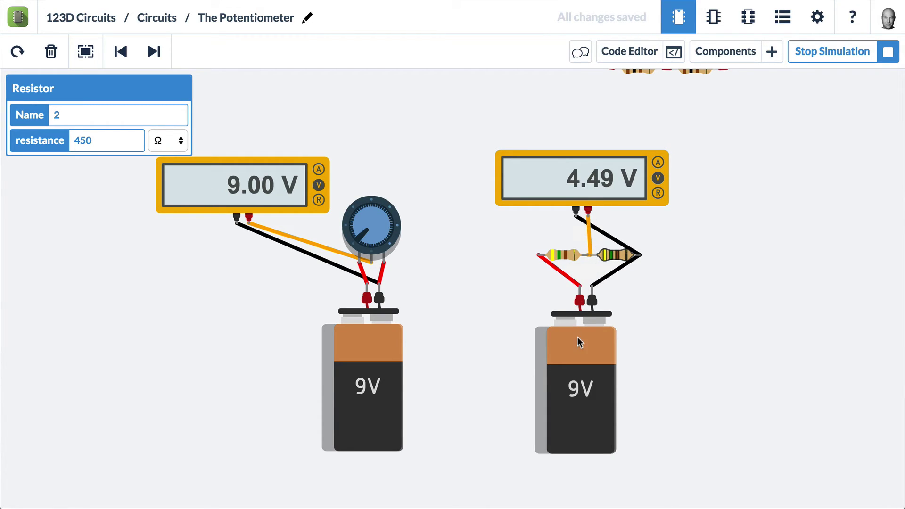
pyautogui.click(564, 253)
pyautogui.click(626, 255)
pyautogui.click(563, 255)
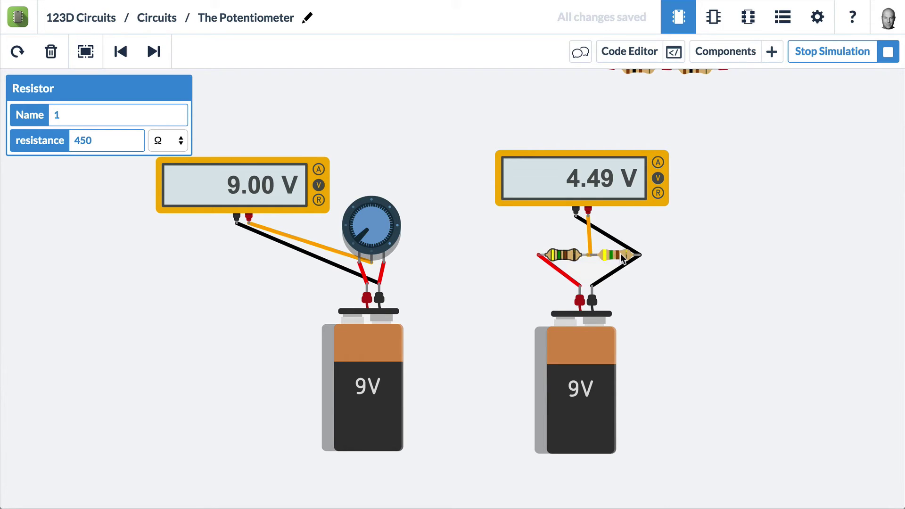
pyautogui.click(620, 253)
pyautogui.click(566, 255)
# - Turn the battery circuit's potentiometer to its midpoint for 4.50 V, and vary the output by turning it to either side
pyautogui.moveTo(358, 234); pyautogui.dragTo(373, 179)
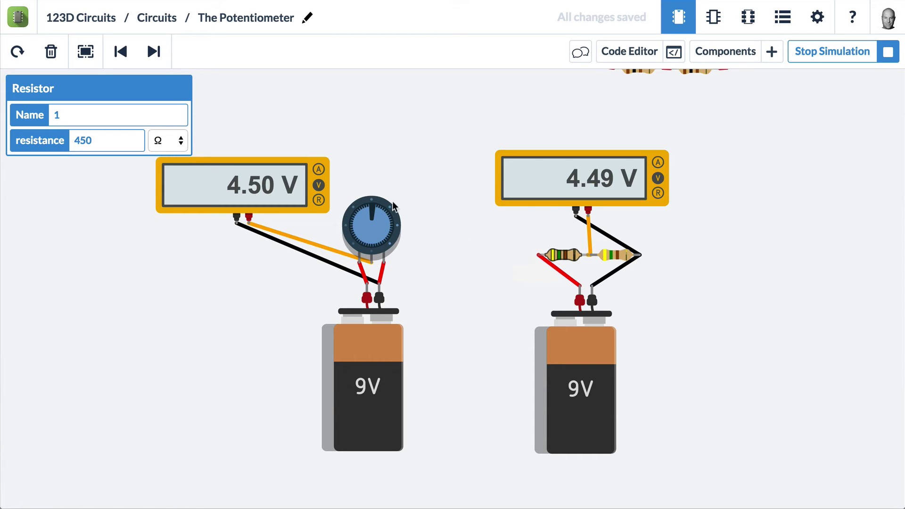
pyautogui.moveTo(372, 212); pyautogui.dragTo(357, 200)
pyautogui.moveTo(351, 208); pyautogui.dragTo(372, 189)
pyautogui.moveTo(372, 211); pyautogui.dragTo(388, 223)
pyautogui.moveTo(385, 221); pyautogui.dragTo(367, 216)
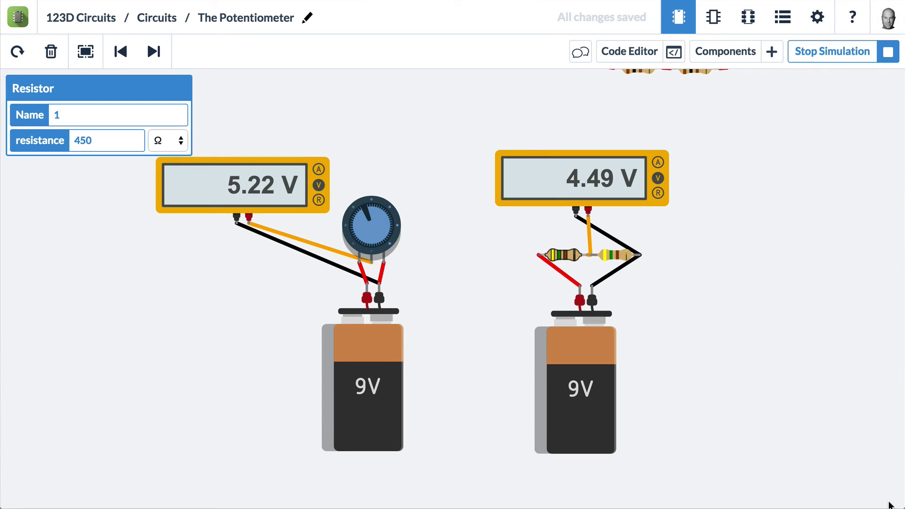
# - Turn up the potentiometer in the breadboard circuit until the LED lights at about 11.2 mA
pyautogui.moveTo(890, 504); pyautogui.dragTo(881, 76)
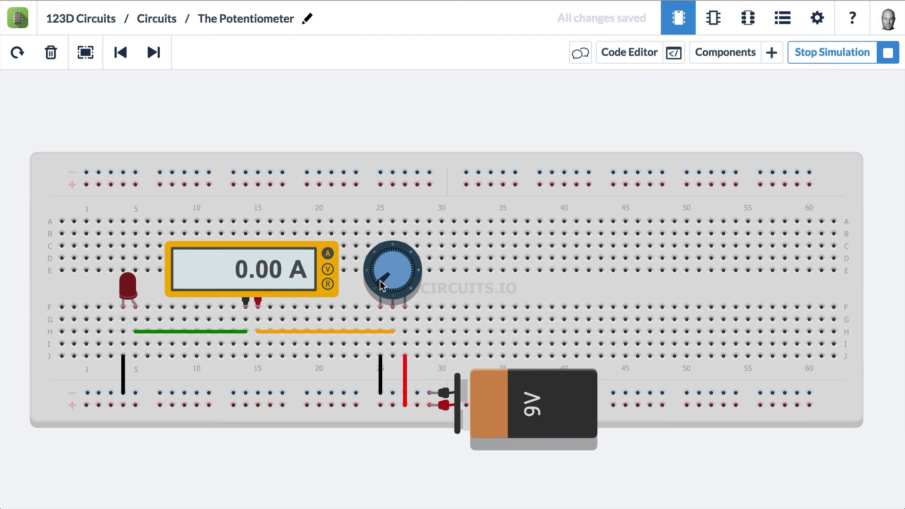
pyautogui.moveTo(376, 269)
pyautogui.mouseDown()
pyautogui.moveTo(385, 251)
pyautogui.moveTo(430, 244)
pyautogui.moveTo(441, 270)
pyautogui.moveTo(441, 321)
pyautogui.moveTo(443, 273)
pyautogui.moveTo(430, 260)
pyautogui.moveTo(394, 247)
pyautogui.moveTo(375, 256)
pyautogui.moveTo(375, 270)
pyautogui.mouseUp()
pyautogui.moveTo(376, 271); pyautogui.dragTo(416, 271)
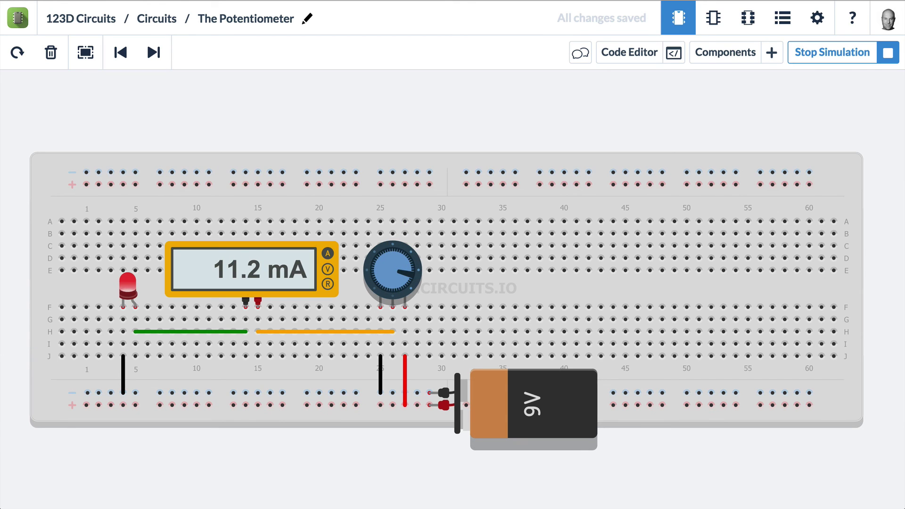